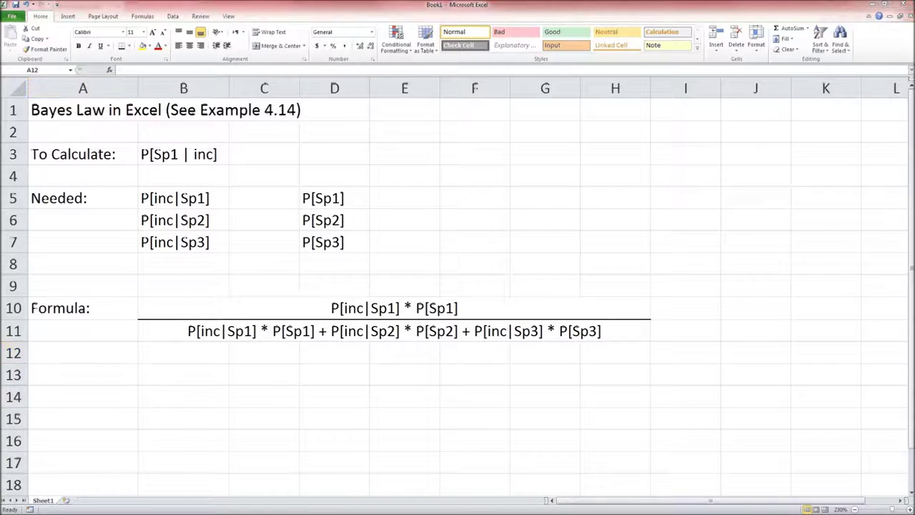
- Switch to the browser to read question 6 on the three data entry specialists, and return to the Bayes Law worksheet in Excel
key("alt+Tab")
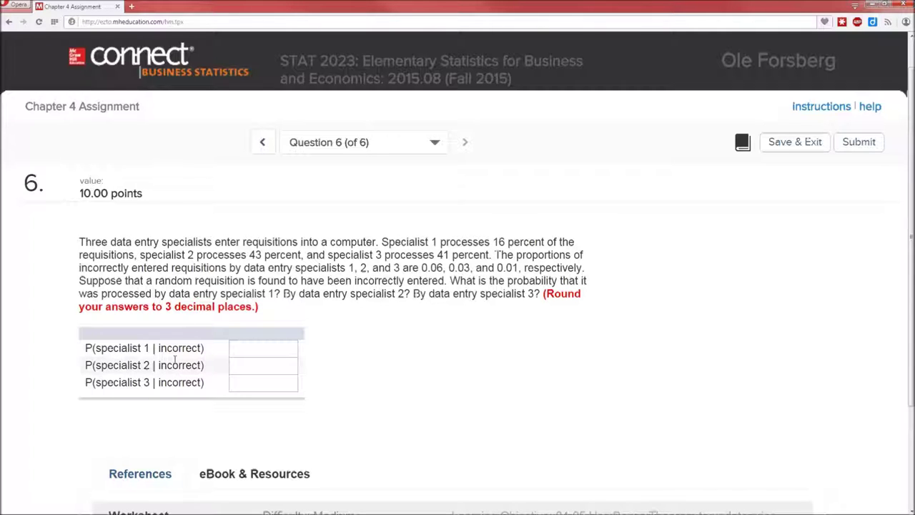
key("alt+Tab")
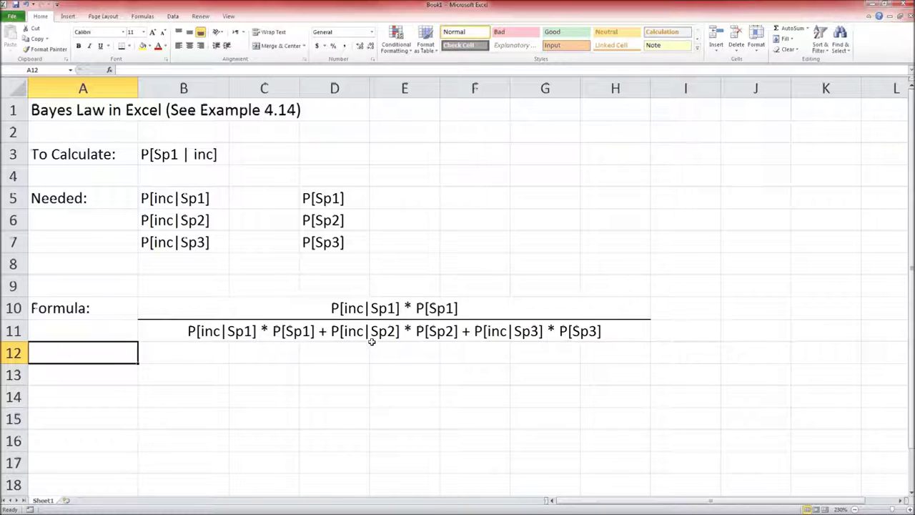
left_click(116, 307)
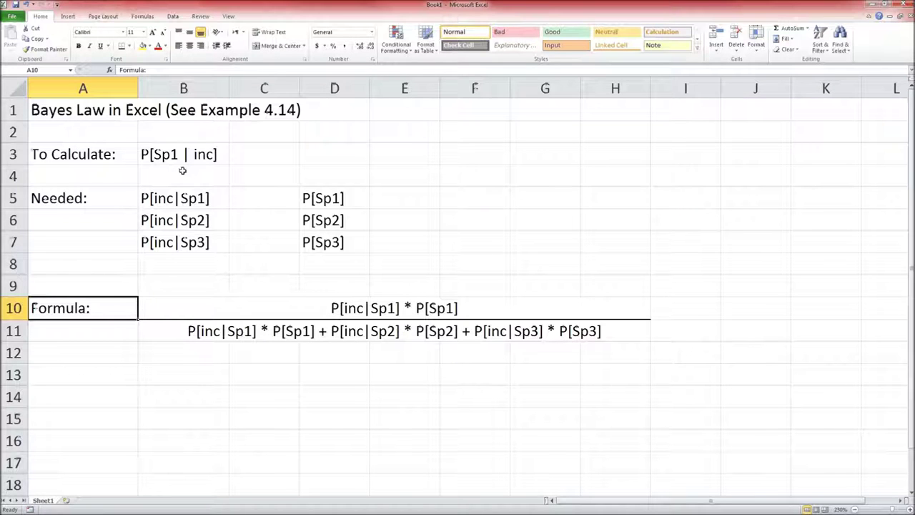
- Enter the incorrect-entry proportions 0.06, 0.03 and 0.01 from the assignment question in C5:C7, and left-align them
left_click(261, 196)
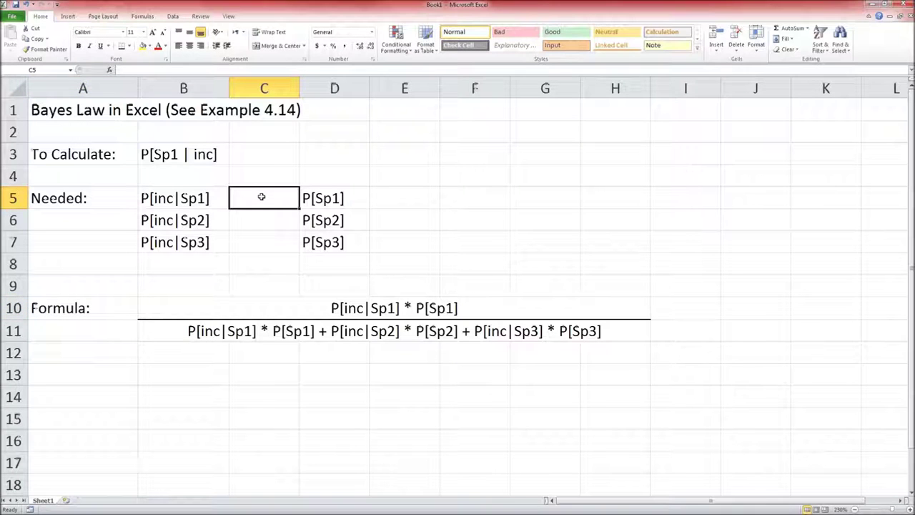
key("alt+Tab")
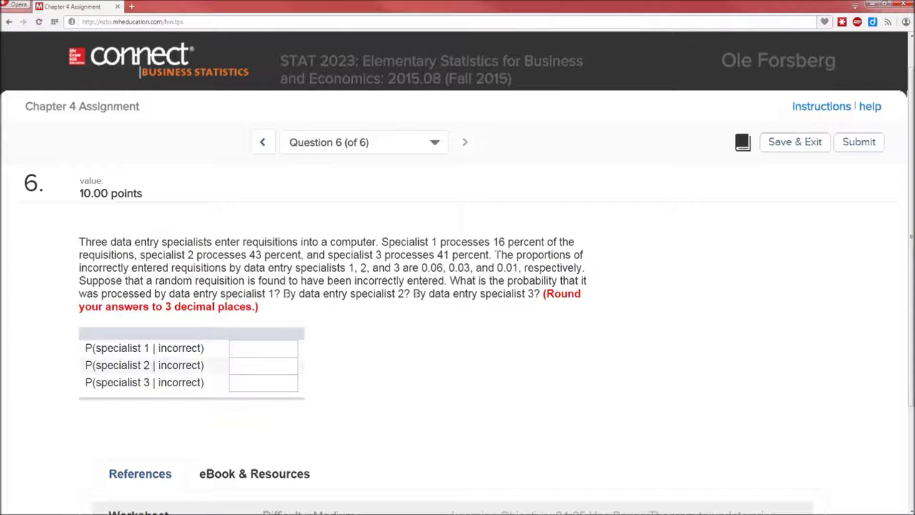
key("alt+Tab")
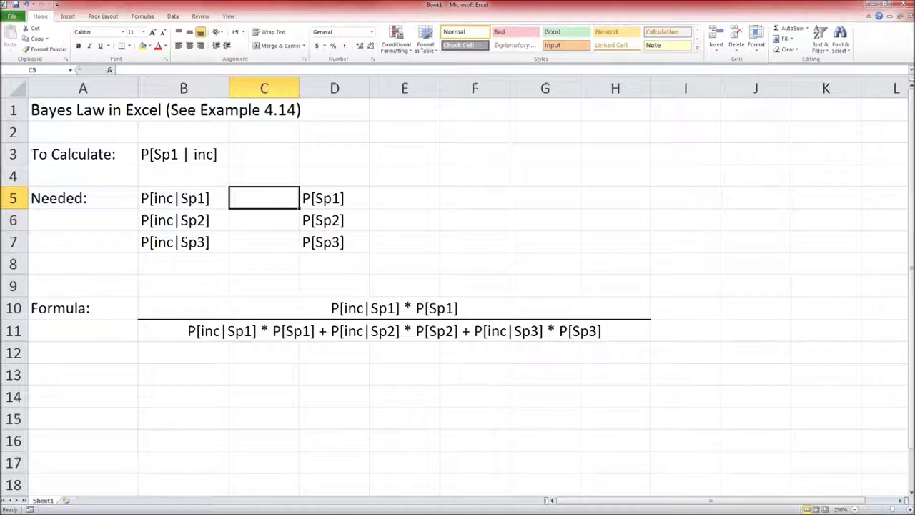
type("0.06")
key("Return")
type("0.03")
key("Return")
type("0.01")
key("Return")
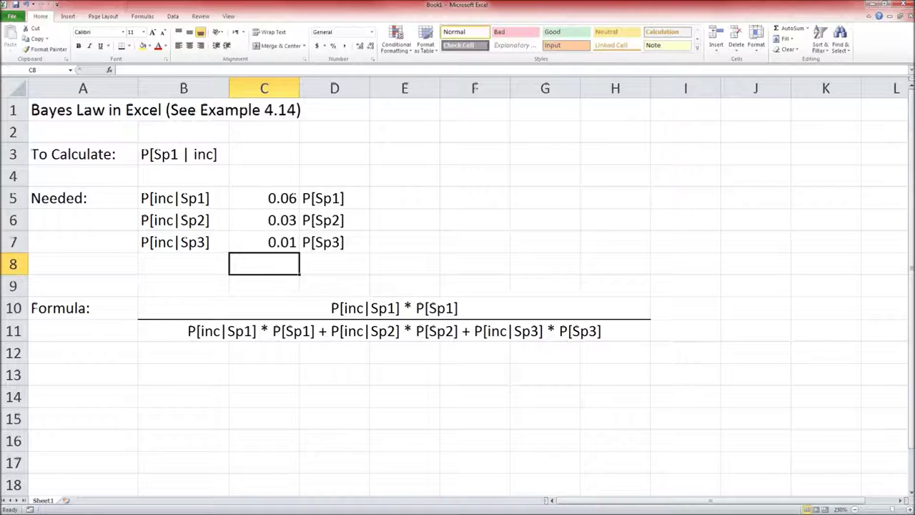
left_click_drag(257, 193, 258, 239)
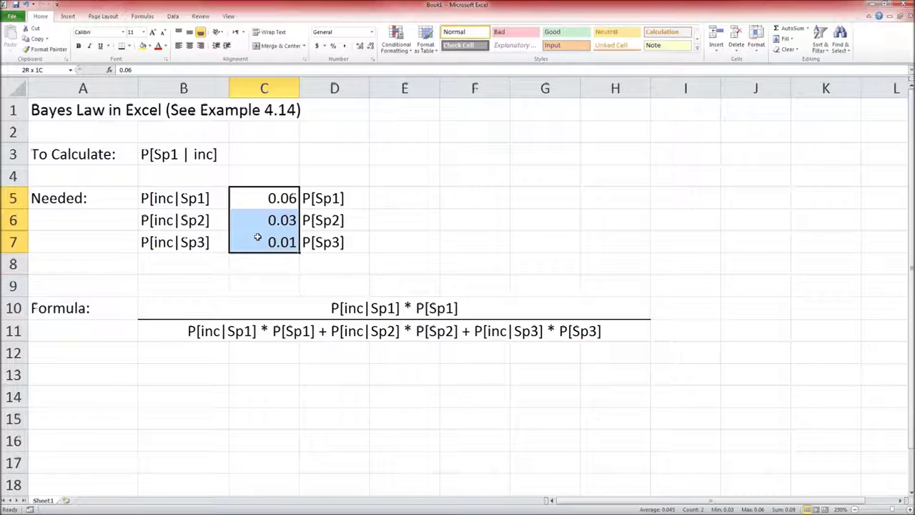
left_click(178, 45)
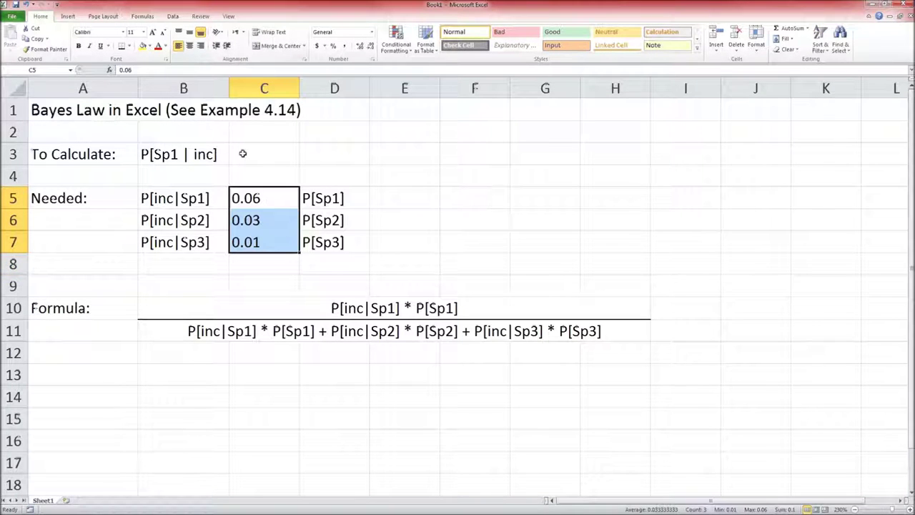
- Enter the specialists' processing shares from the assignment question as 0.16, 0.43 and 0.41 in E5:E7
left_click(384, 230)
left_click(385, 201)
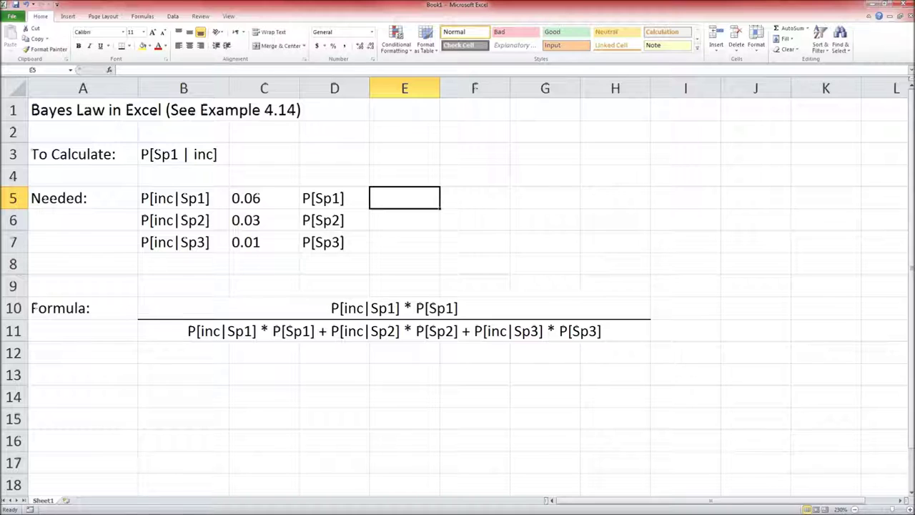
key("alt+Tab")
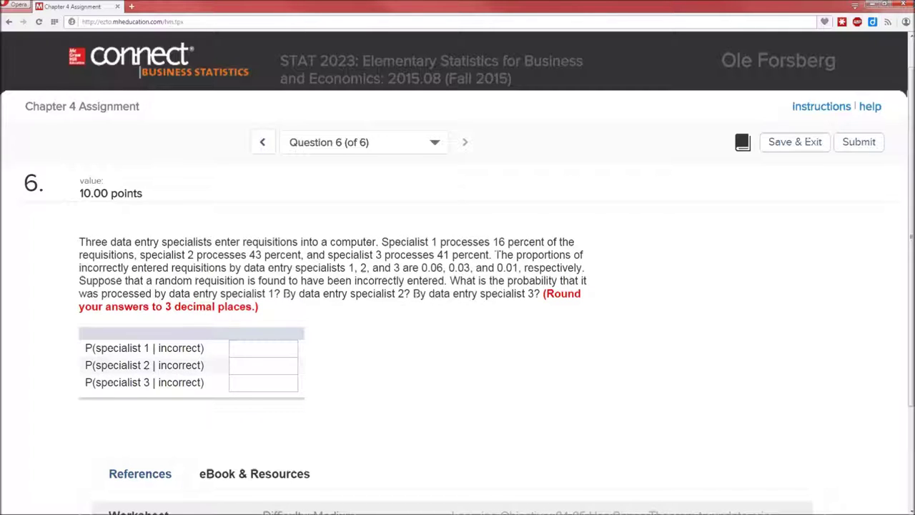
key("alt+Tab")
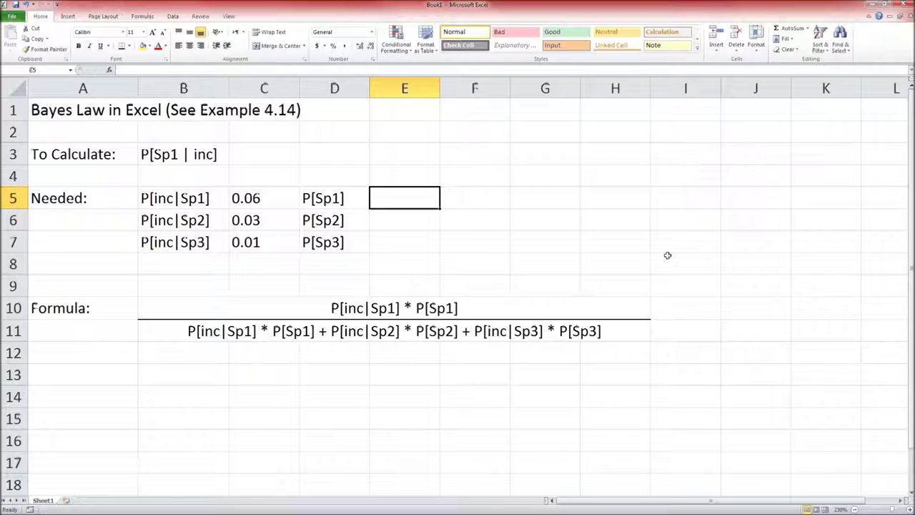
type("0.016")
key("BackSpace")
key("BackSpace")
key("BackSpace")
type("16")
key("Return")
type("0.43")
key("Return")
type("0.41")
key("Return")
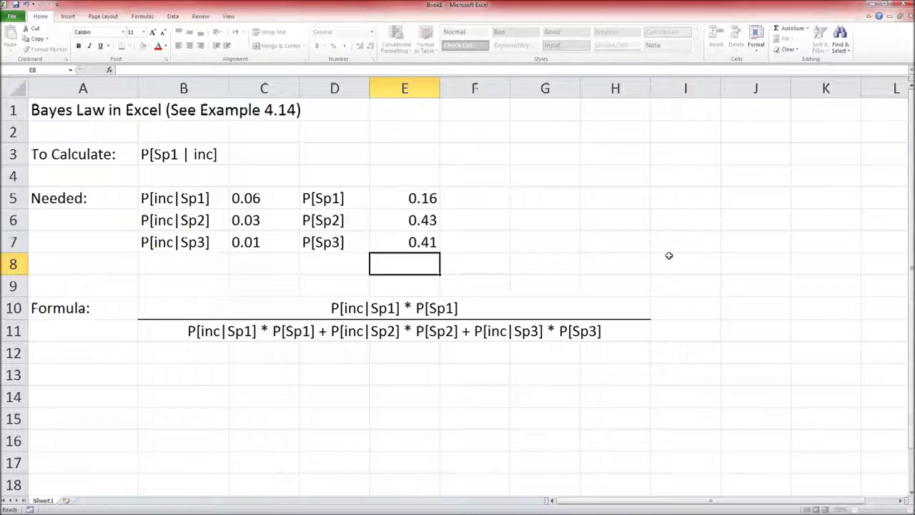
- Left-align the P[Sp1], P[Sp2] and P[Sp3] values in E5:E7
left_click_drag(374, 196, 404, 251)
left_click(386, 245)
left_click_drag(394, 205, 401, 246)
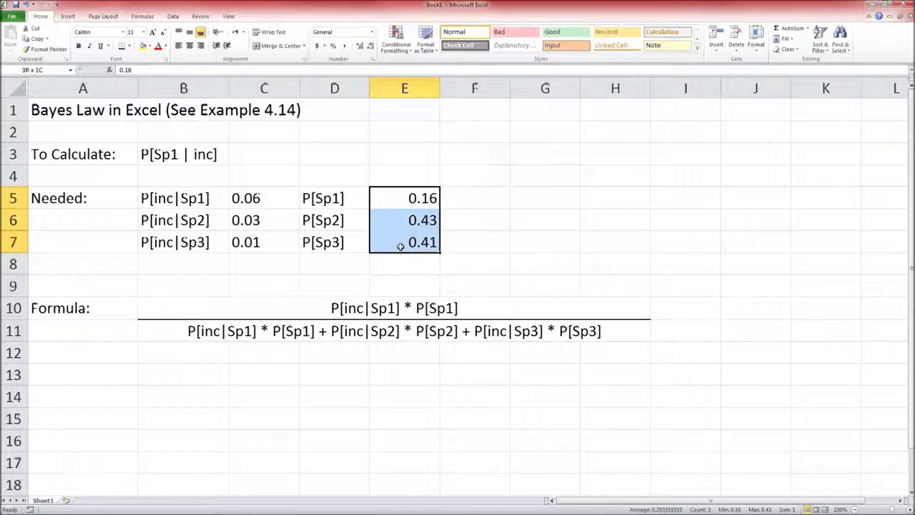
left_click(178, 45)
left_click(426, 240)
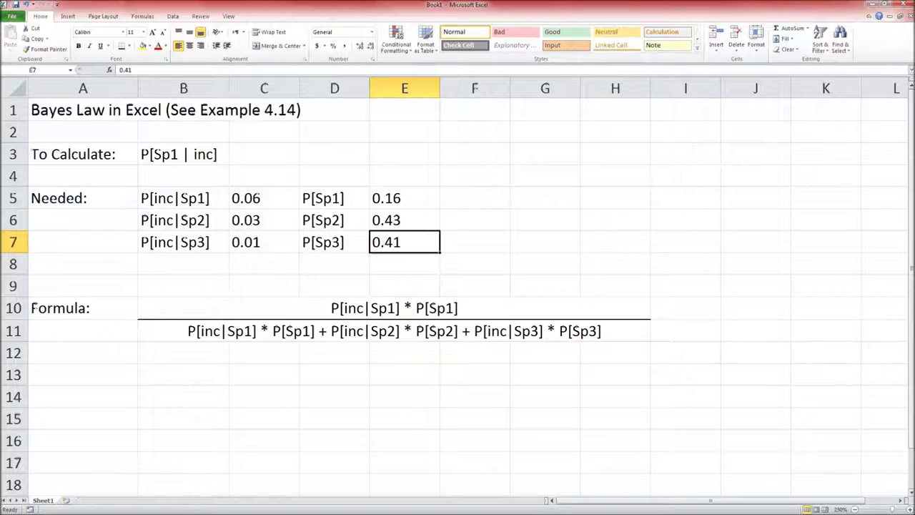
- Recheck the assignment question in the browser, and enter the formula =C5*E5 in cell G5 of the Excel sheet
key("alt+Tab")
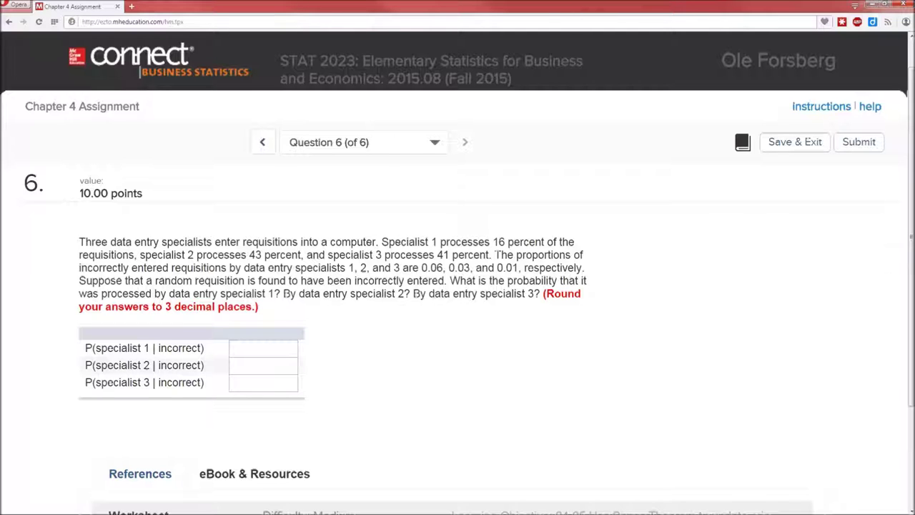
key("alt+Tab")
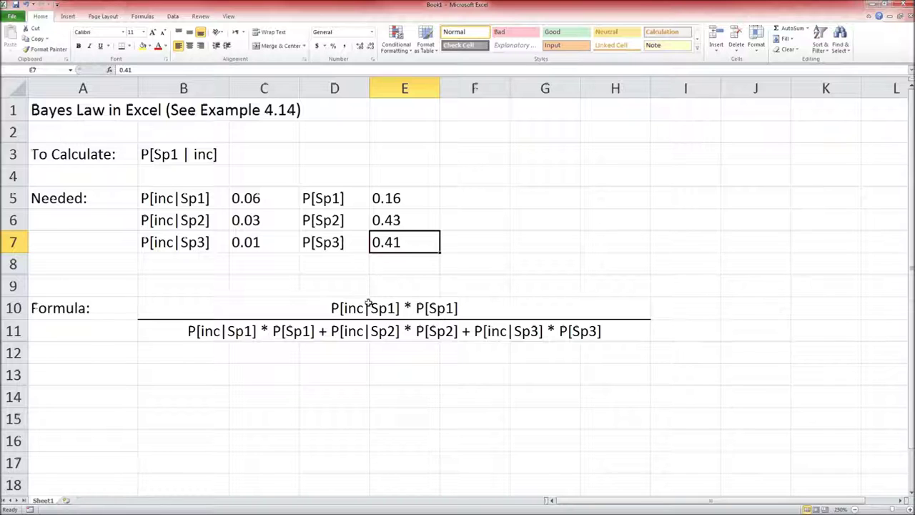
left_click(264, 193)
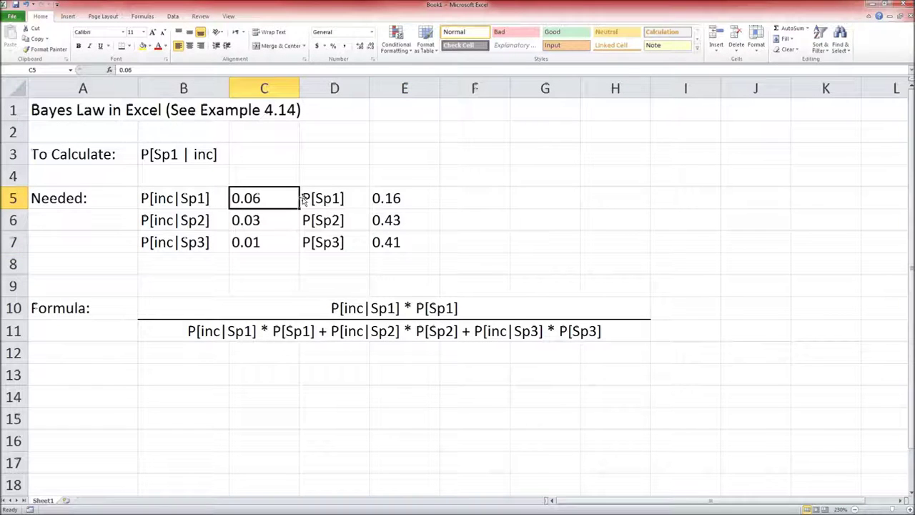
left_click(405, 196)
left_click(519, 199)
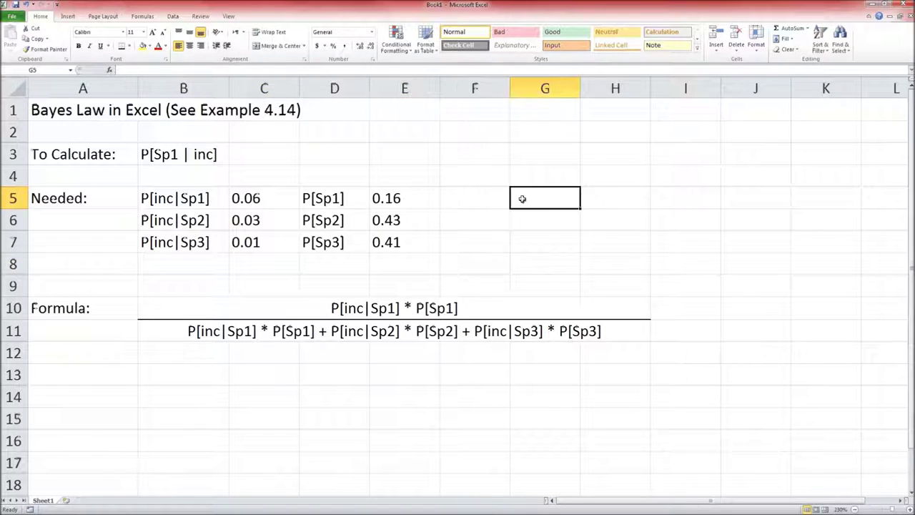
type("=")
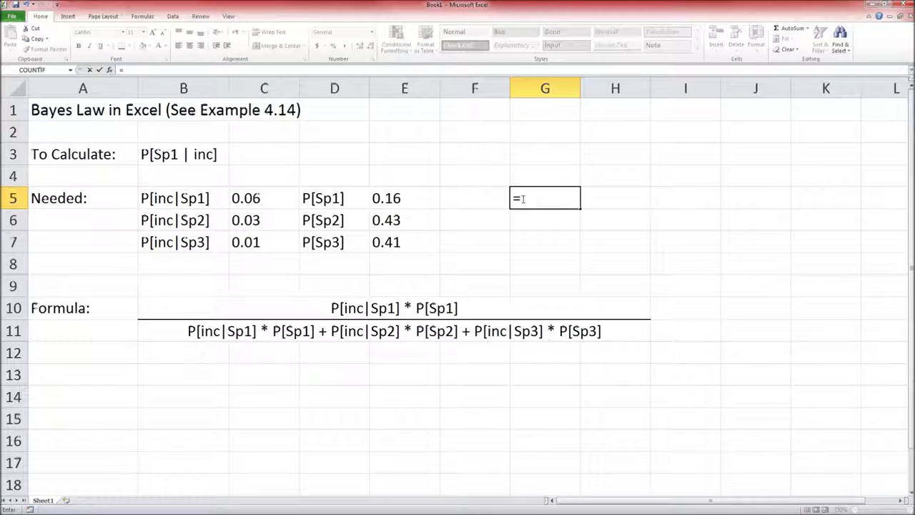
left_click(265, 199)
type("*")
left_click(411, 198)
key("Return")
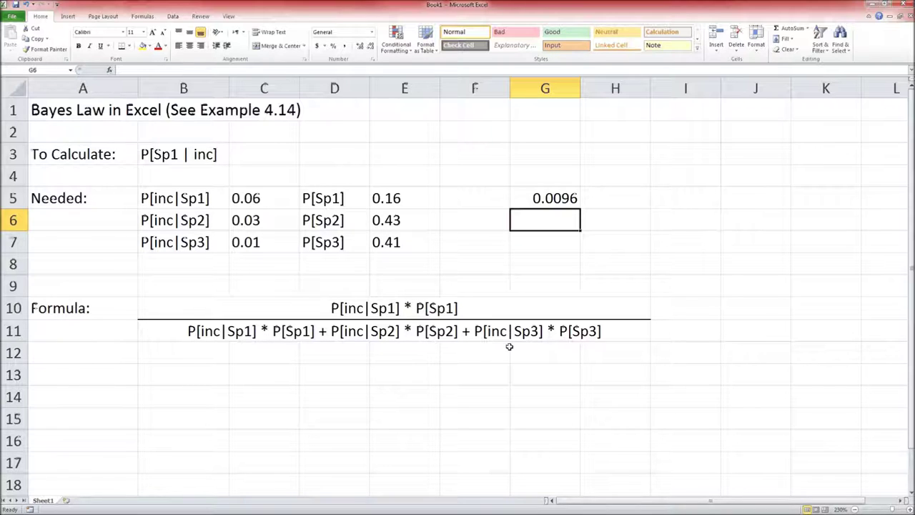
- Copy the product formula from G5 down to G6 and G7 for the other two specialists
key("Up")
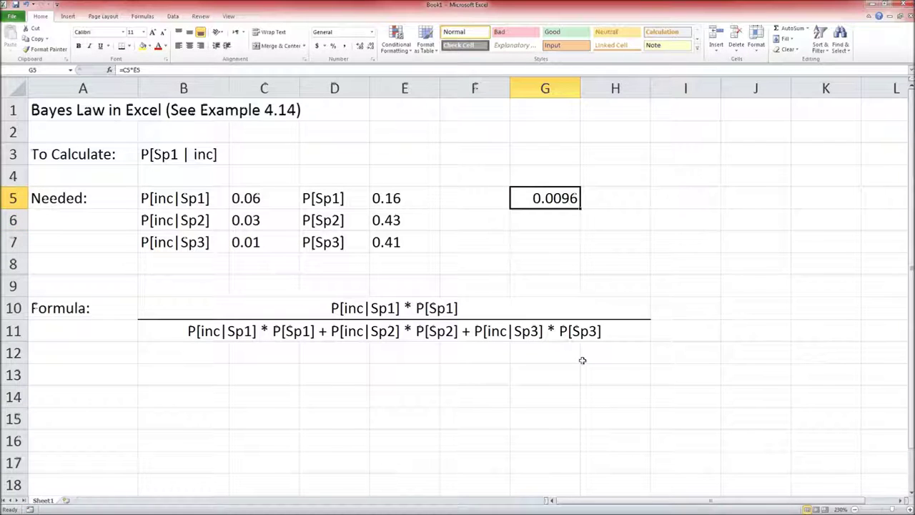
key("ctrl+c")
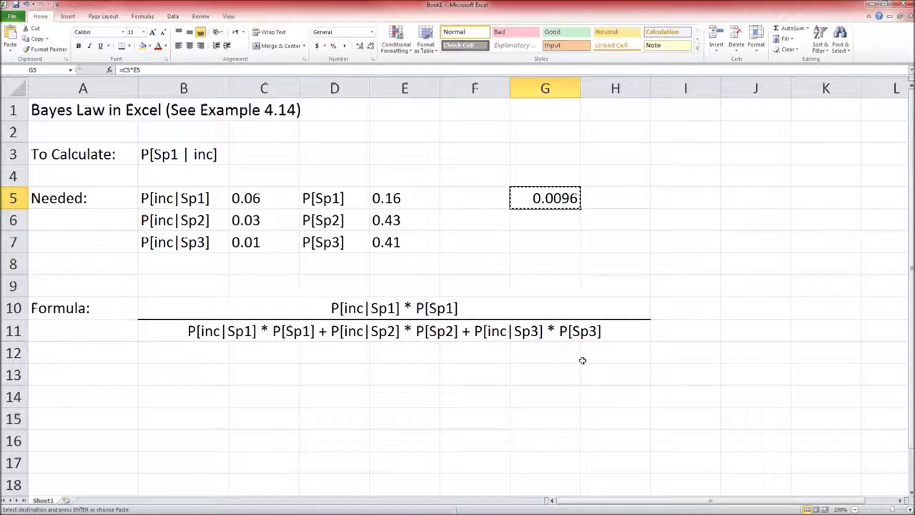
key("shift+Down")
key("shift+Down")
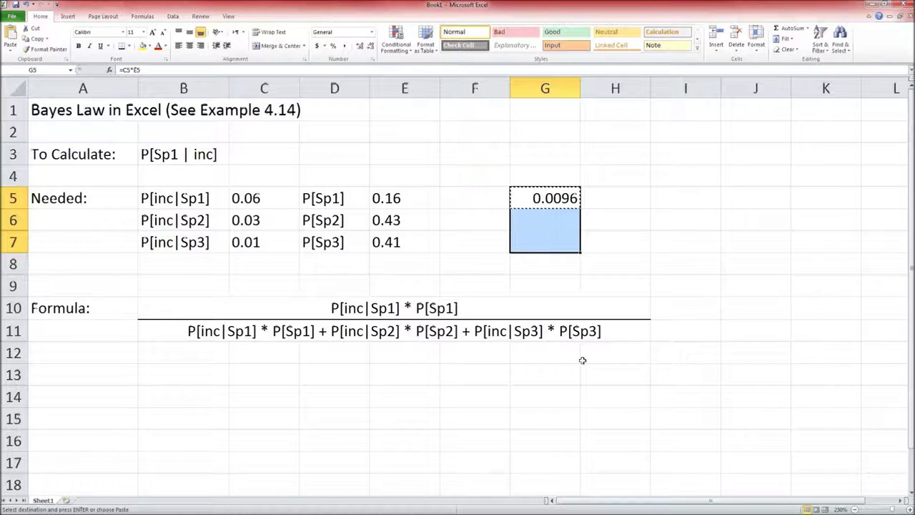
key("ctrl+v")
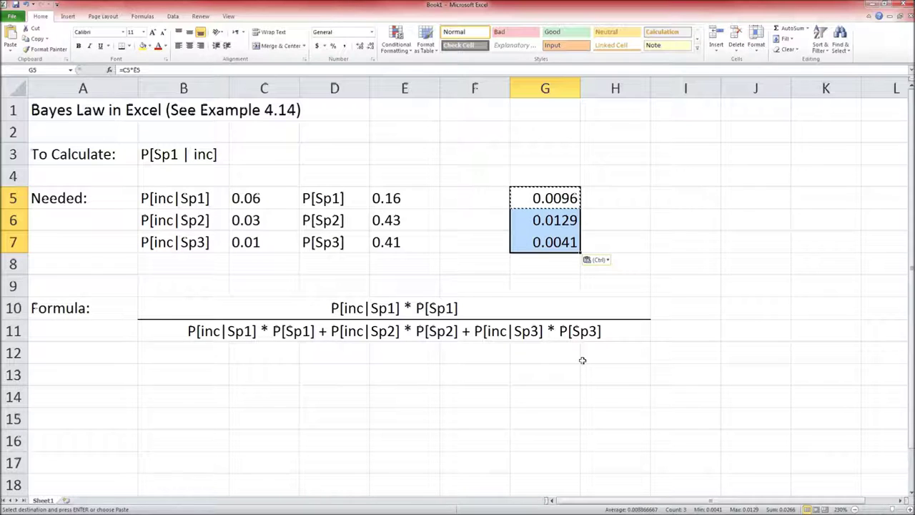
key("Escape")
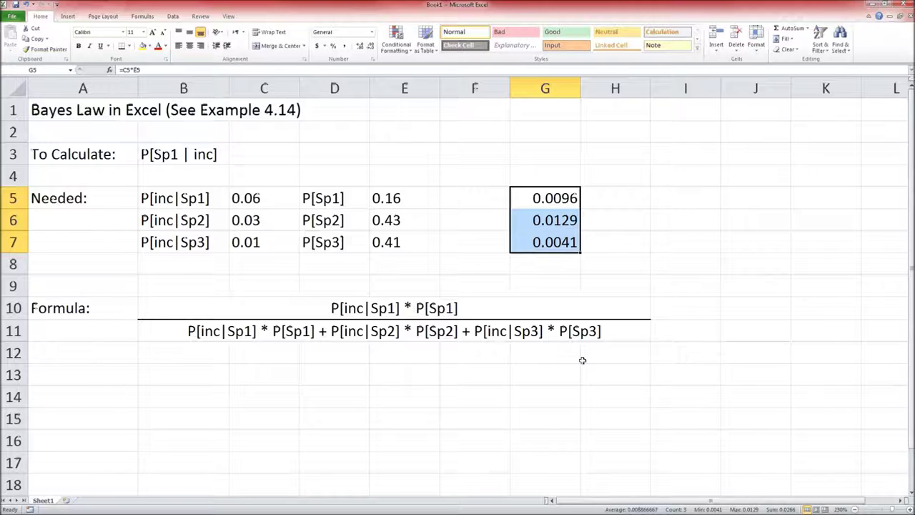
key("Up")
key("Down")
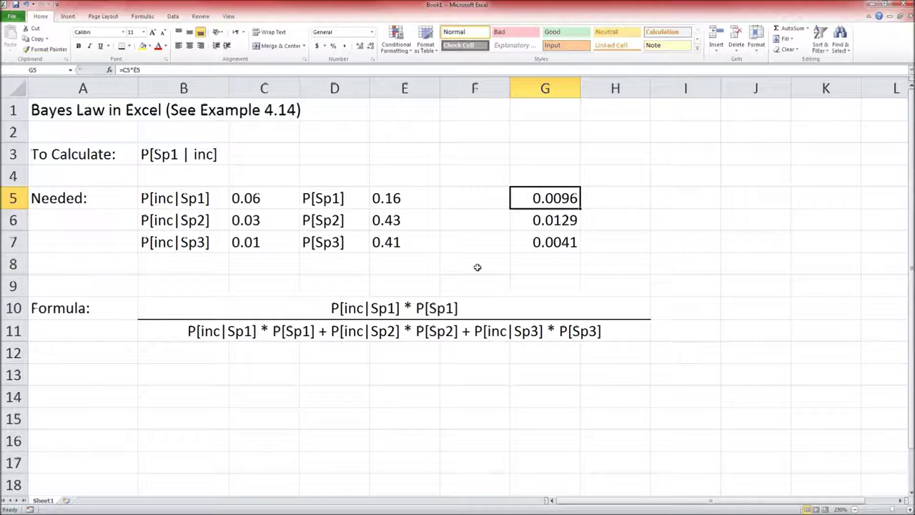
- Total the three products in G8 with the formula =SUM(G5:G7)
left_click(539, 267)
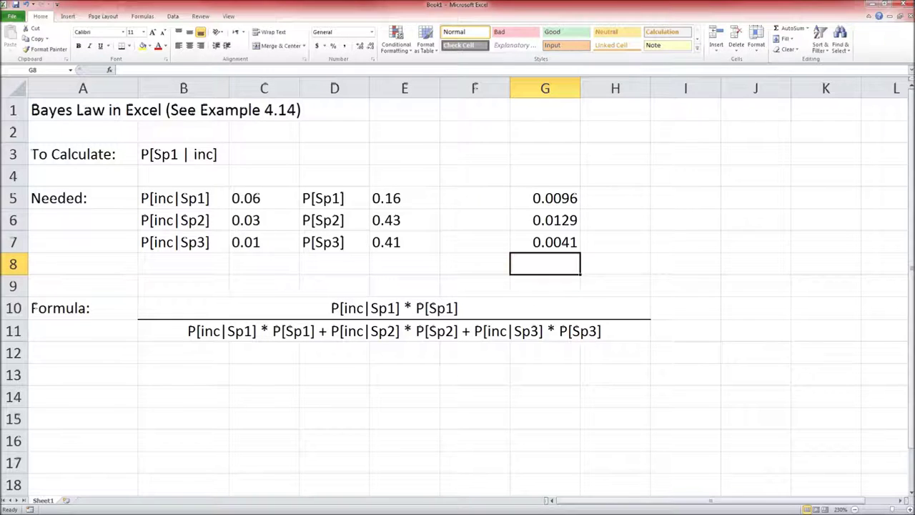
type("=SUM(")
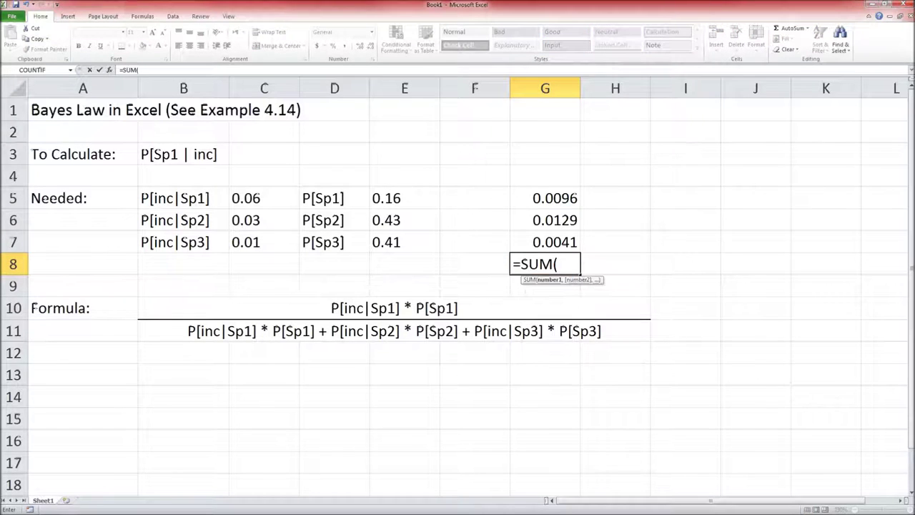
left_click_drag(531, 189, 543, 234)
type(")")
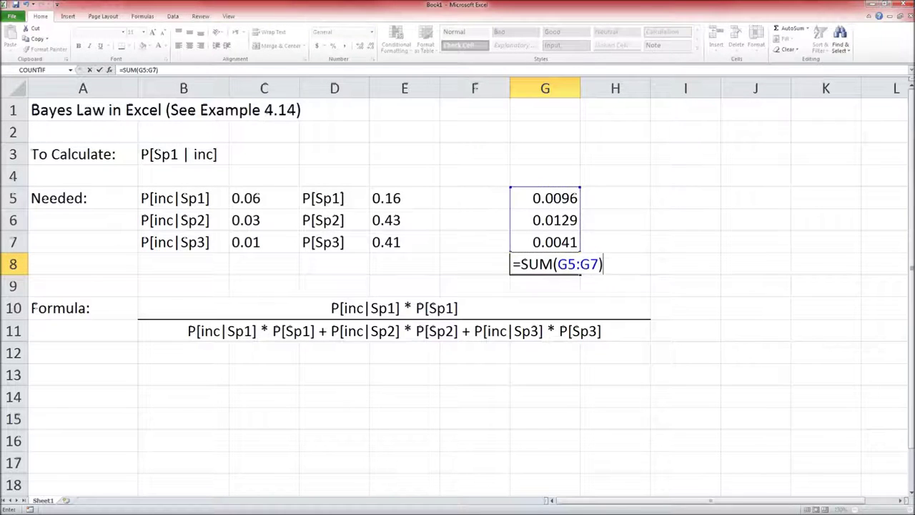
key("Return")
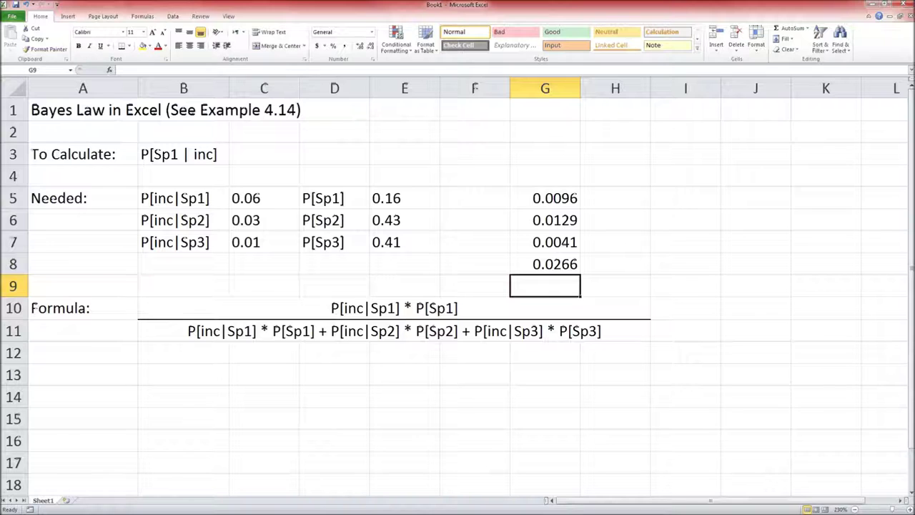
- Label the total by entering "The Sum" in cell F8
left_click(474, 263)
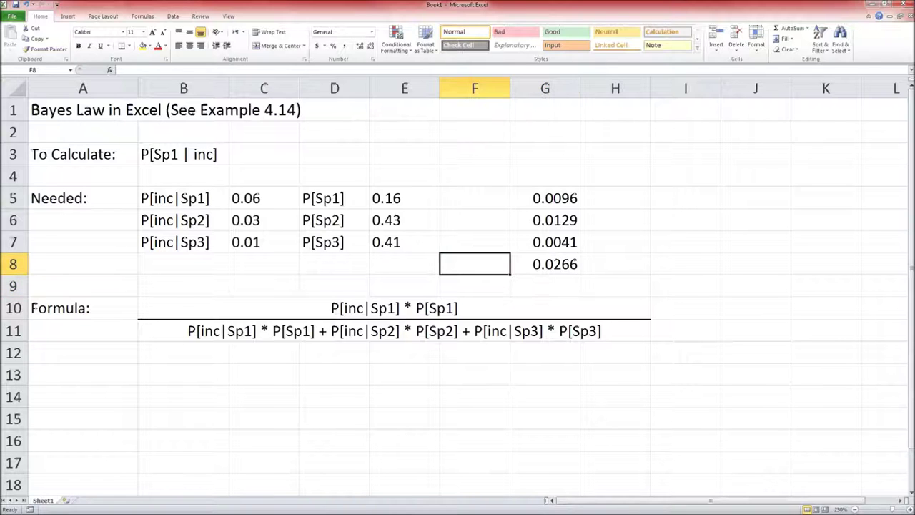
type("The Sum")
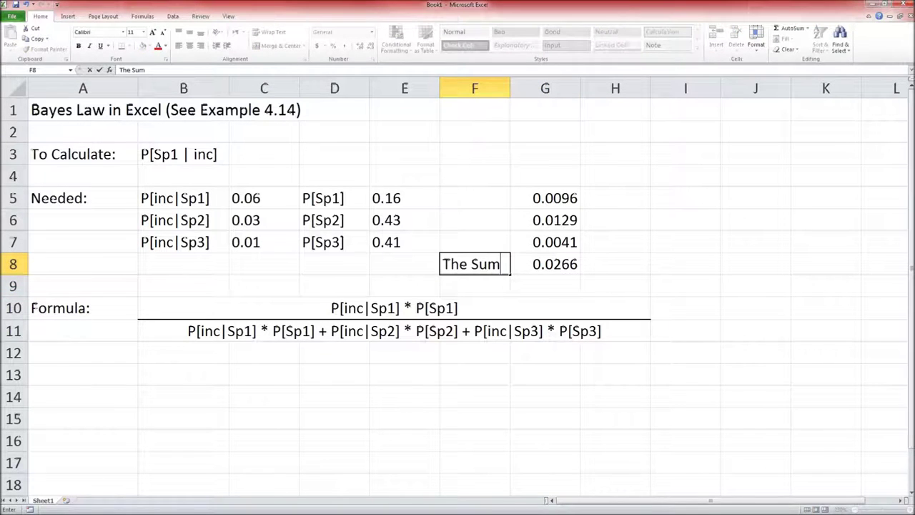
key("Tab")
left_click(614, 285)
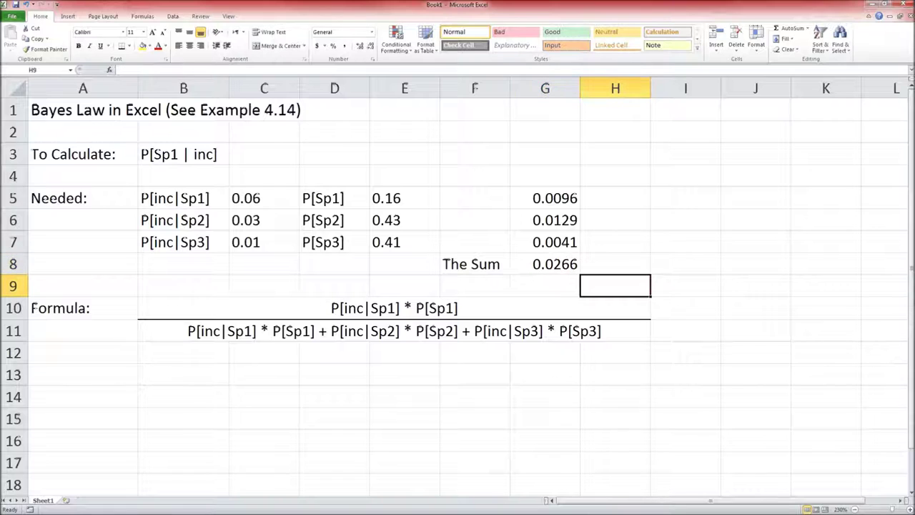
- Calculate P[Sp1 | inc] in cell C3 with the formula =G5/G8
left_click(248, 163)
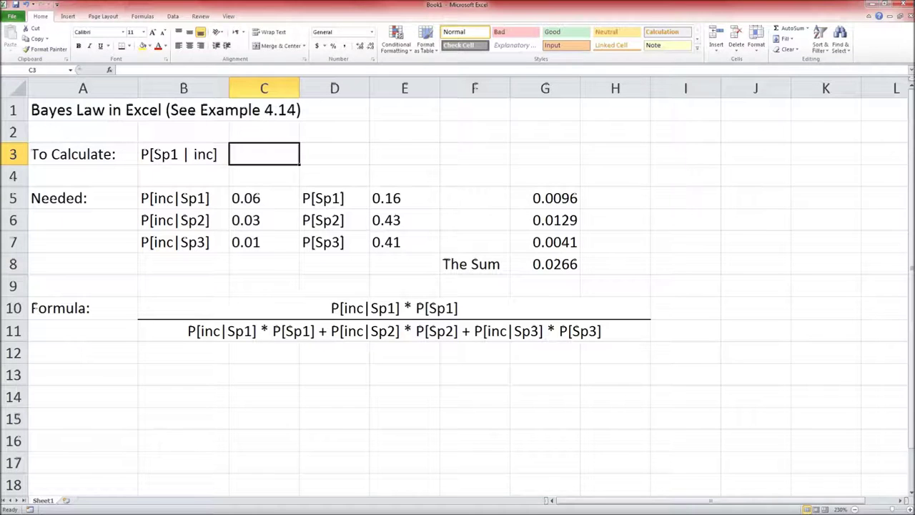
type("=")
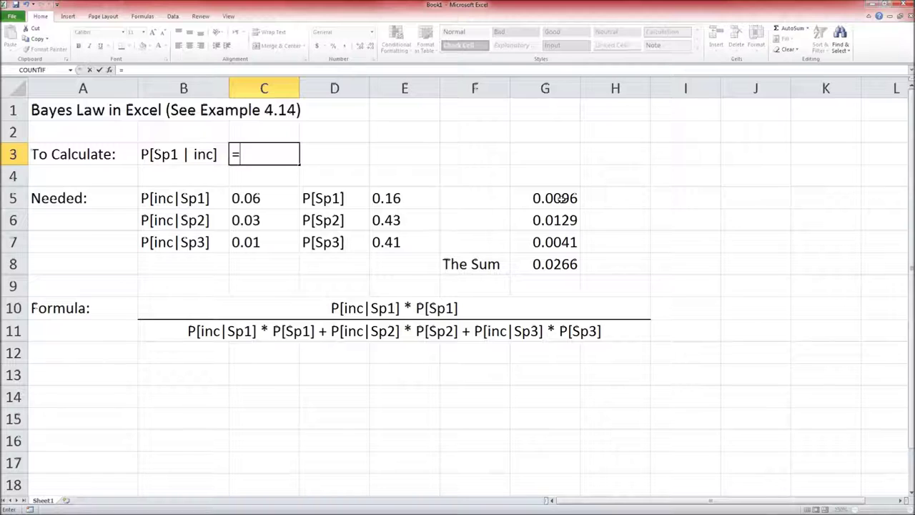
left_click(561, 198)
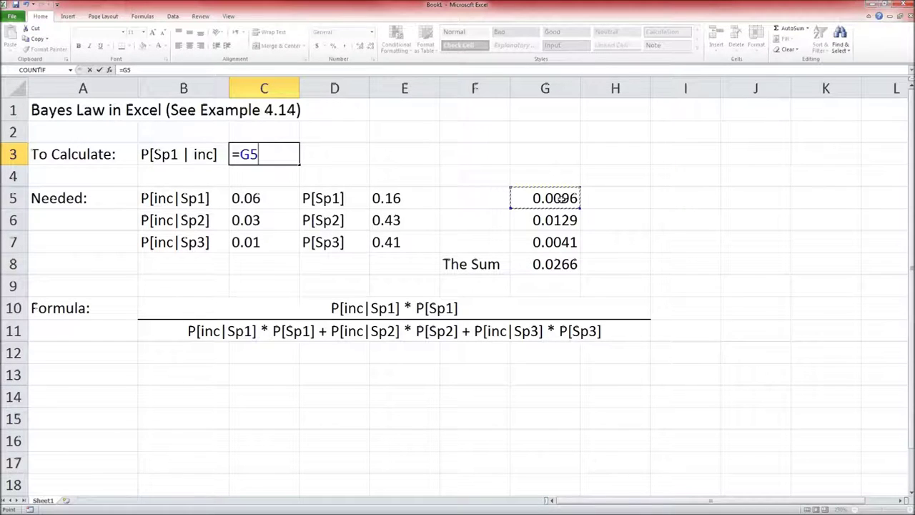
type("/")
left_click(555, 265)
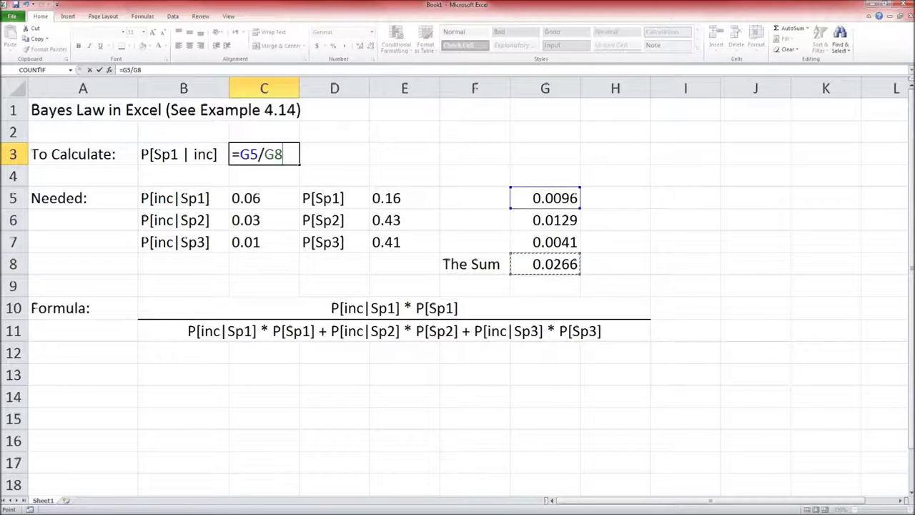
key("Return")
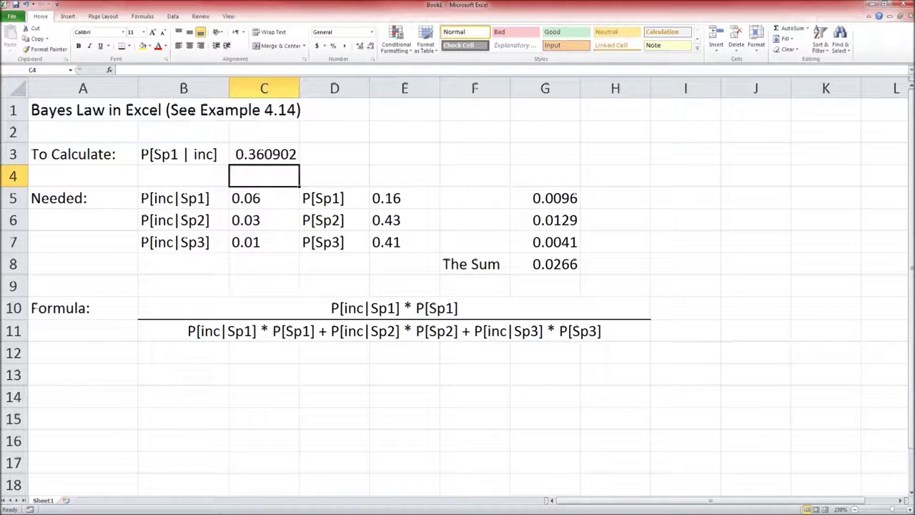
- Switch to the assignment in the browser and enter 0.361 as the answer for P(specialist 1 | incorrect)
key("alt+Tab")
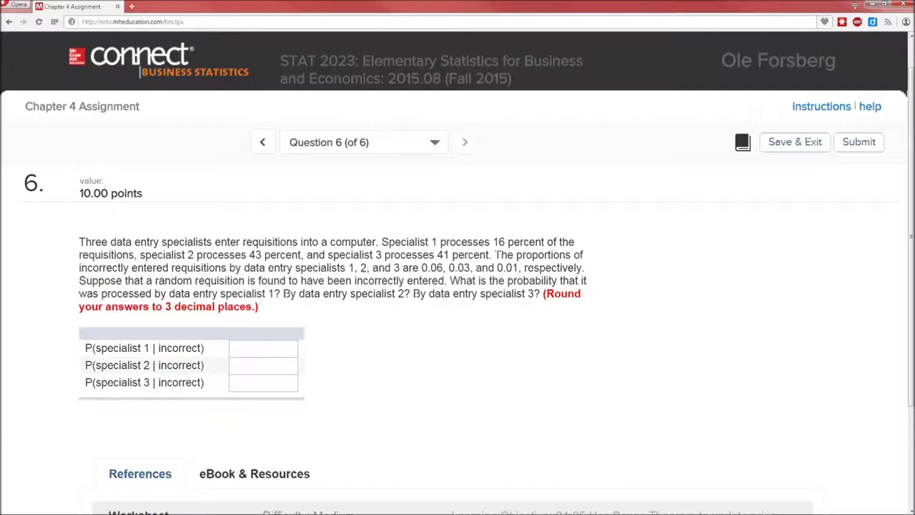
left_click(242, 347)
type("0.360902")
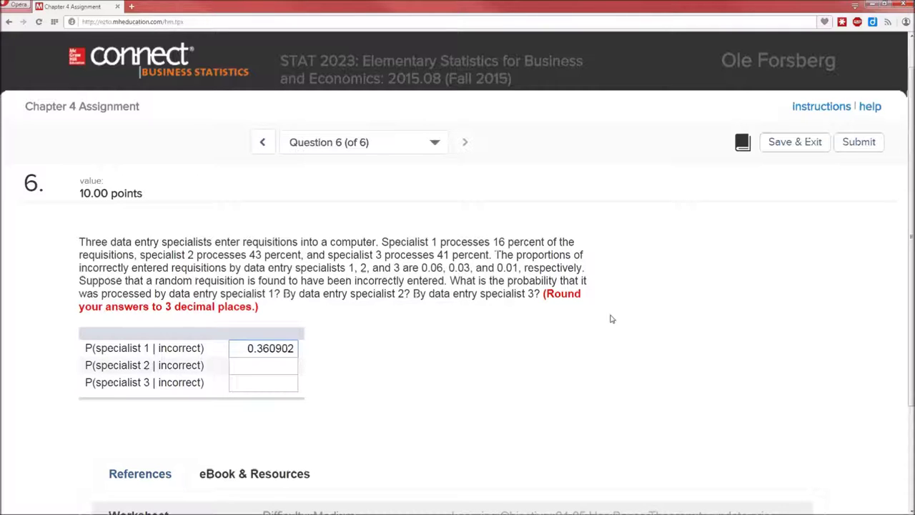
key("BackSpace")
type("1")
key("Delete")
key("Delete")
key("Delete")
left_click(281, 365)
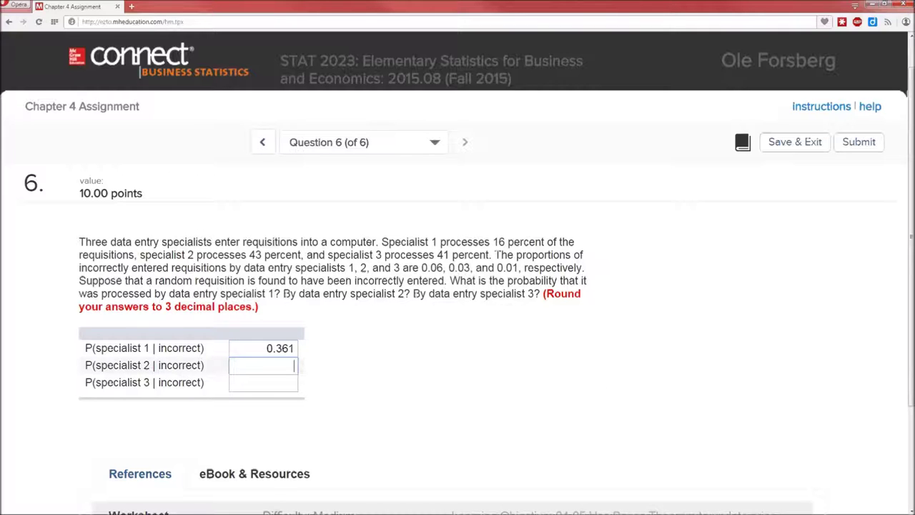
- Return to the Excel sheet, change the label in B3 to P[Sp2 | inc], and clear the result in C3
key("alt+Tab")
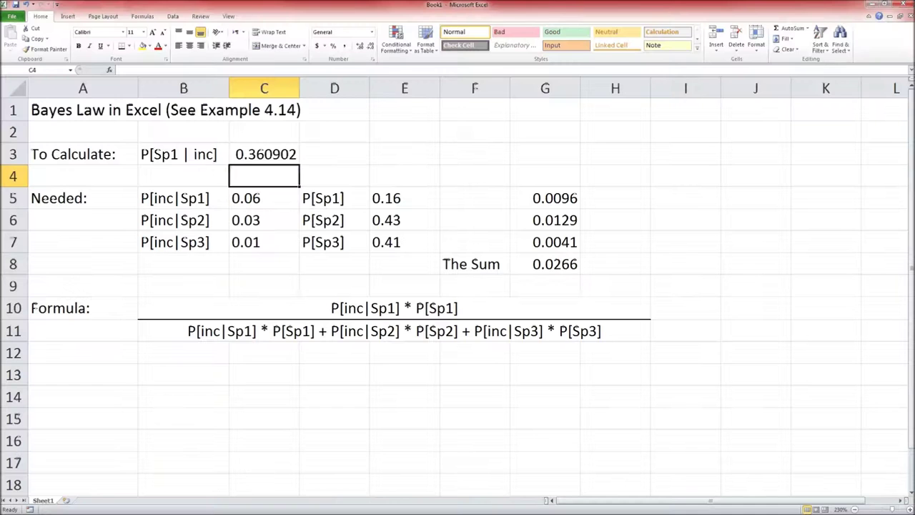
double_click(171, 158)
key("Delete")
type("2")
key("Right")
key("Right")
key("Tab")
key("Delete")
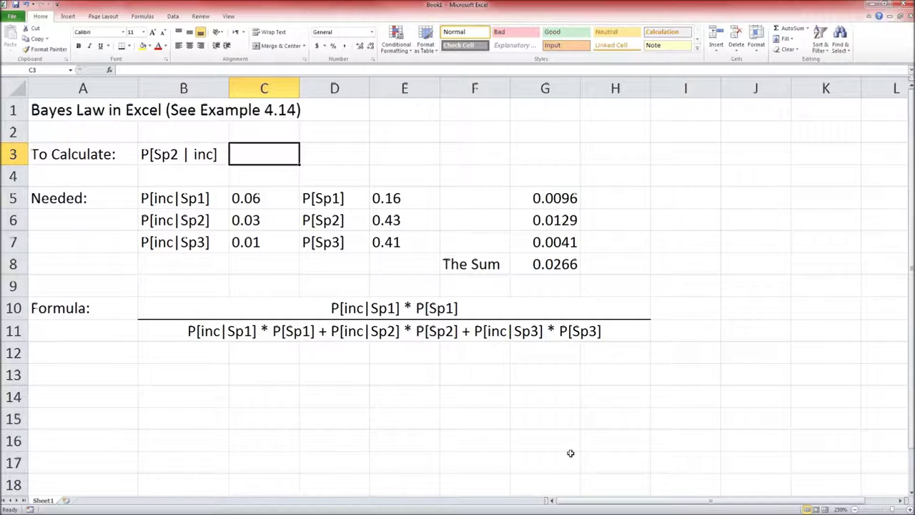
- Change the numerator of the written formula in row 10 to P[inc|Sp2] * P[Sp2]
double_click(386, 307)
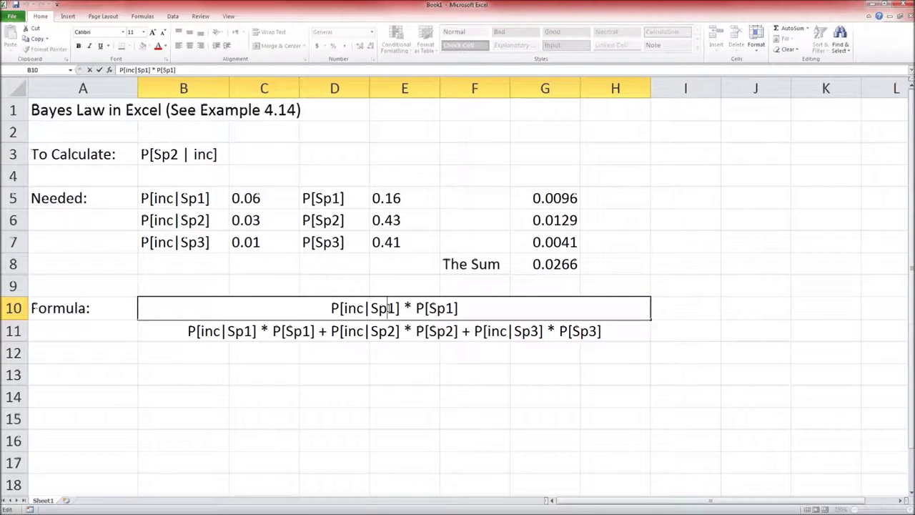
key("Delete")
type("2")
key("Right")
key("Right")
key("Right")
key("Right")
key("Right")
key("Right")
key("Right")
key("Delete")
type("2")
key("Return")
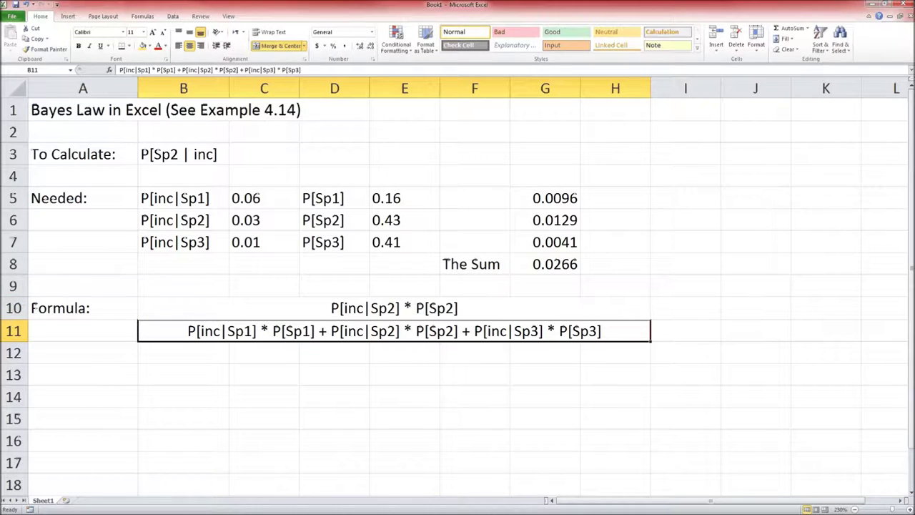
- Calculate P[Sp2 | inc] in cell C3 with the formula =G6/G8
left_click(183, 352)
key("Up")
key("Up")
key("Up")
key("Up")
key("Up")
key("Up")
key("Up")
key("Up")
key("Up")
key("Right")
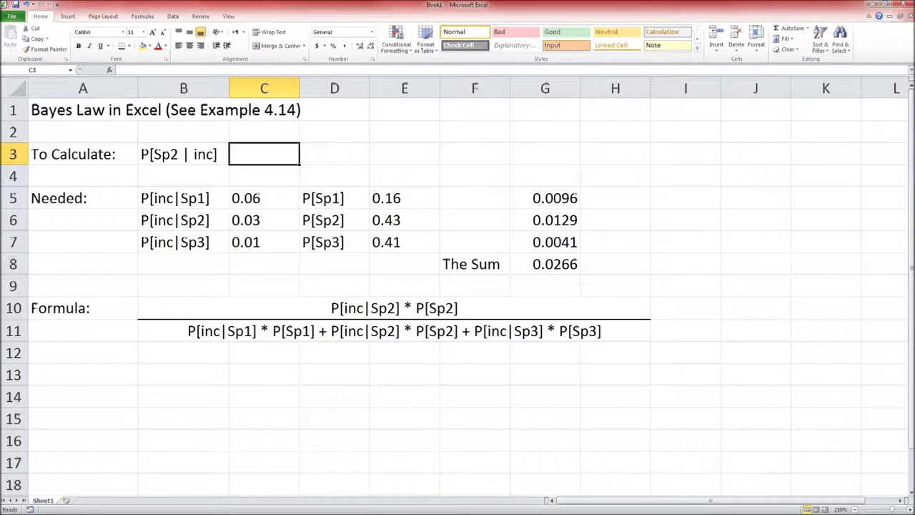
type("=")
key("Down")
key("Down")
key("Down")
key("Right")
key("Right")
key("Right")
key("Right")
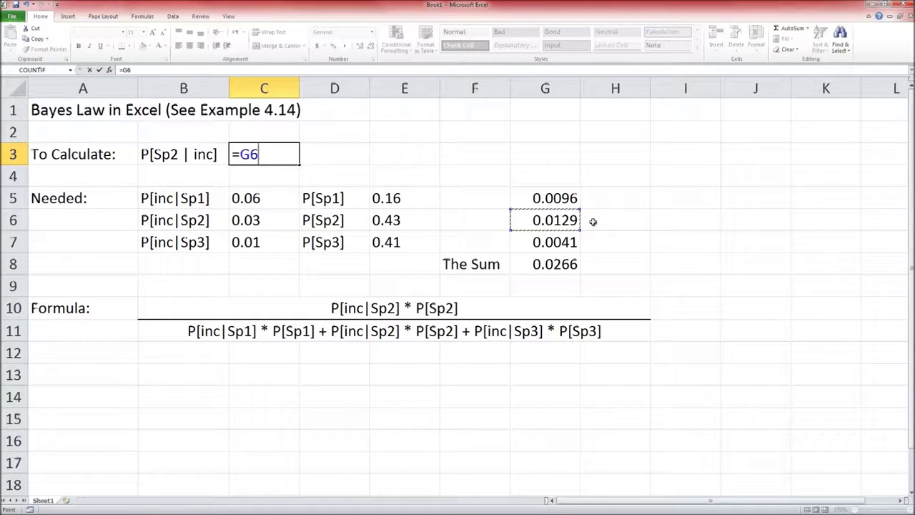
type("/")
left_click(565, 263)
key("Return")
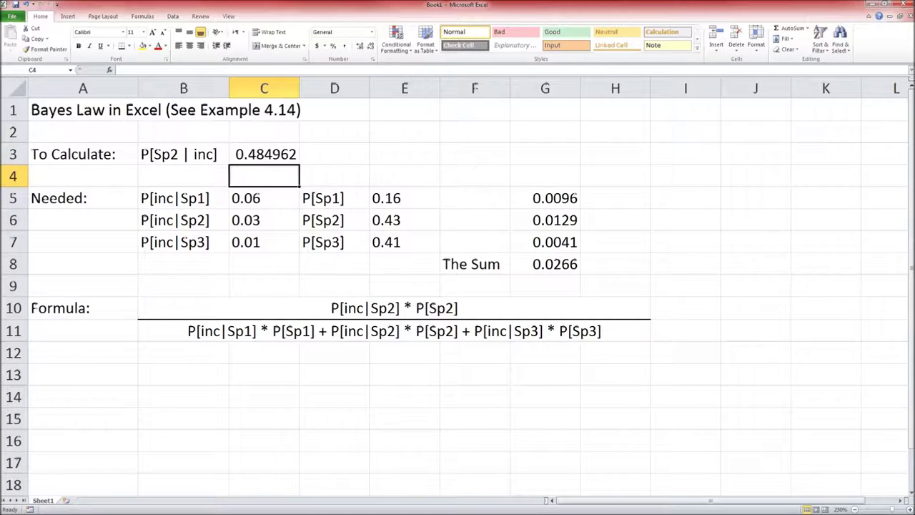
- Reduce the number format of cell C3 to three decimal places
left_click(278, 153)
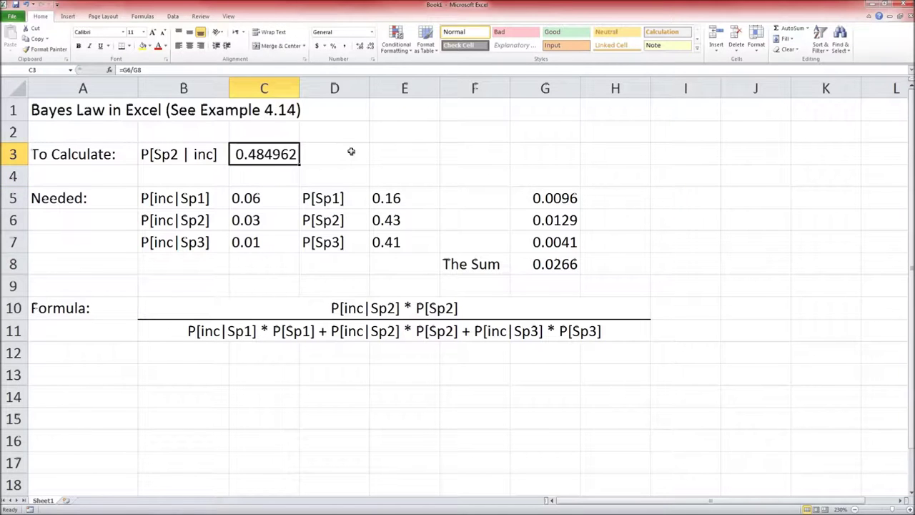
left_click(370, 47)
left_click(370, 47)
left_click(371, 47)
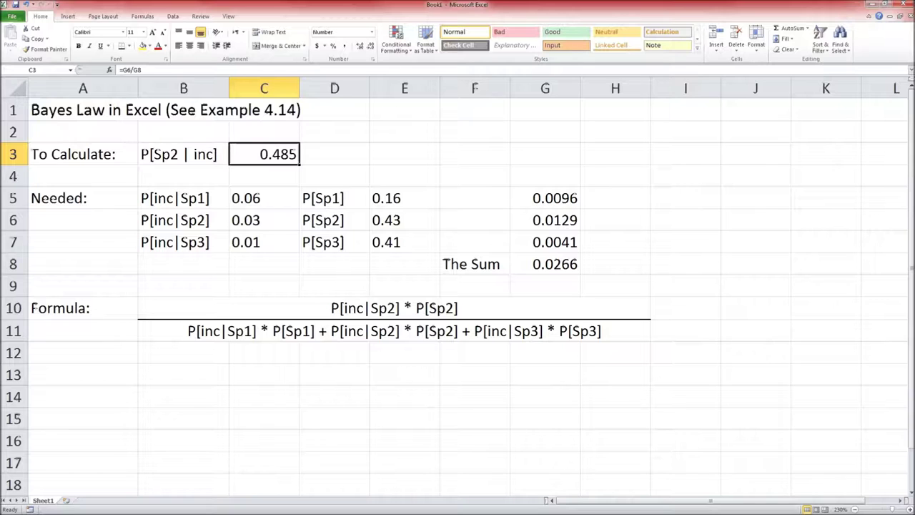
- Switch to the assignment in the browser and enter 0.485 as the answer for P(specialist 2 | incorrect)
key("alt+Tab")
type("0.485")
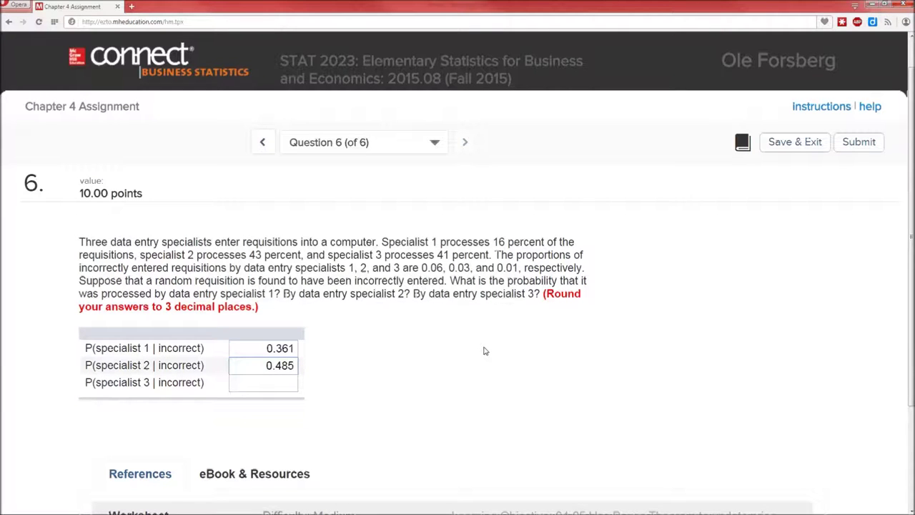
key("Tab")
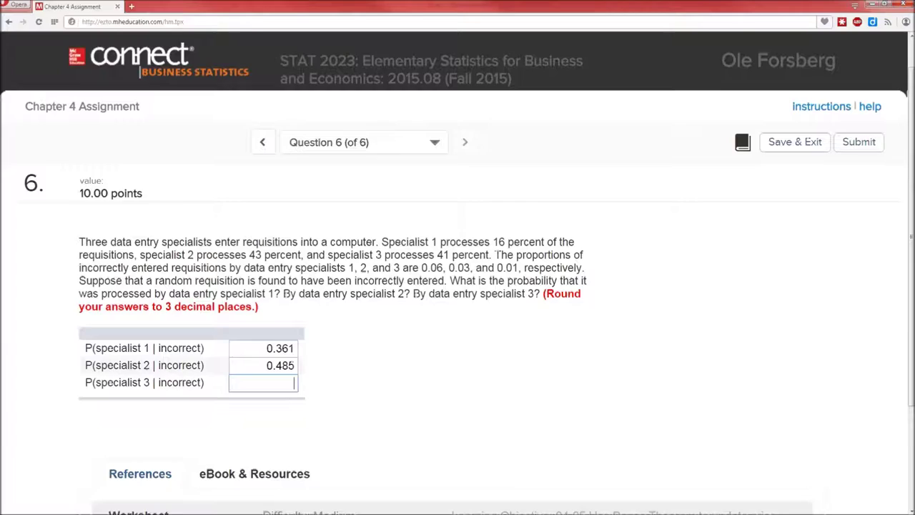
- Return to the Excel sheet, change the label in B3 to P[Sp3 | inc], and clear the result in C3
key("alt+Tab")
double_click(168, 157)
key("Delete")
type("3")
key("Tab")
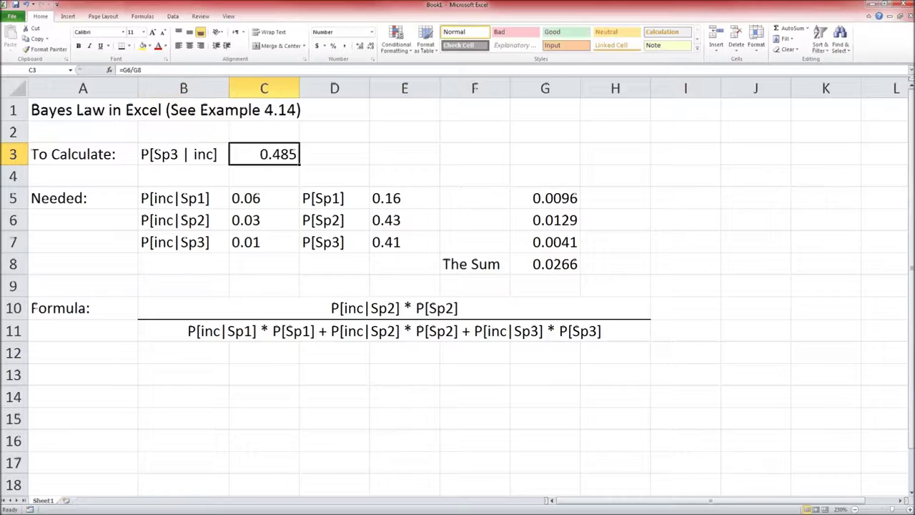
key("Delete")
- Change the numerator of the written formula in row 10 to P[inc|Sp3] * P[Sp3]
key("Down")
key("Down")
key("Down")
key("Down")
key("Down")
key("Down")
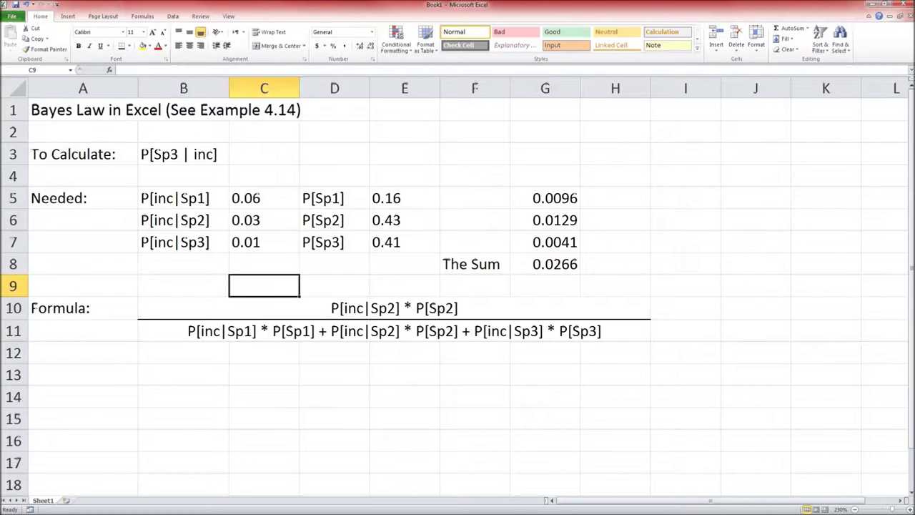
double_click(386, 312)
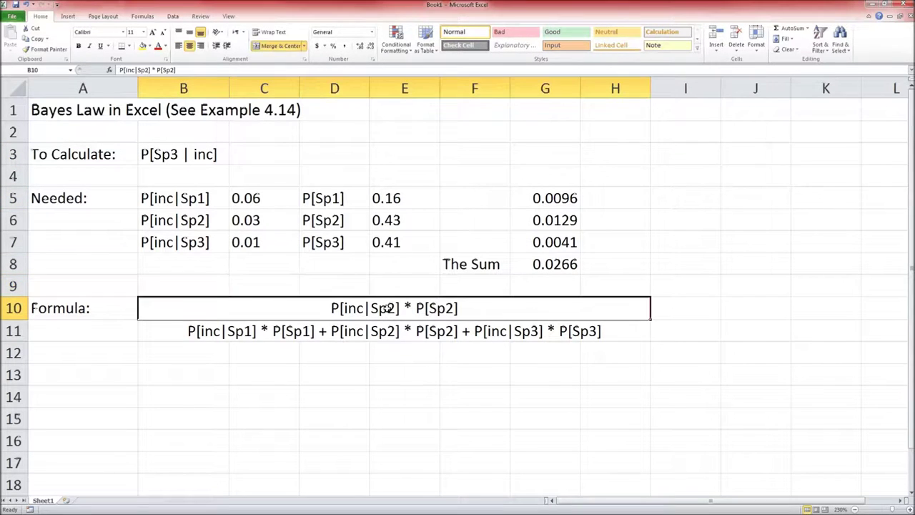
key("Delete")
type("3")
key("Right")
key("Right")
key("Right")
key("Right")
key("Right")
key("Right")
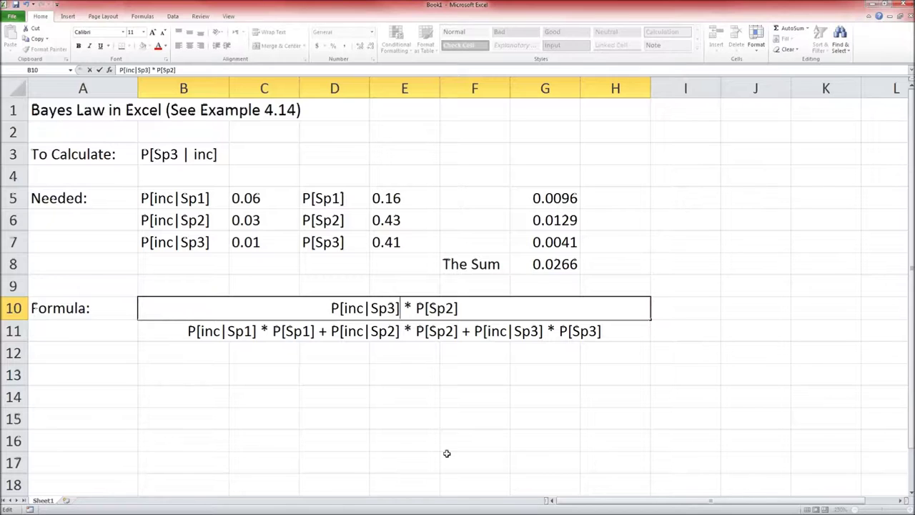
key("Right")
key("Right")
key("Delete")
type("3")
key("Return")
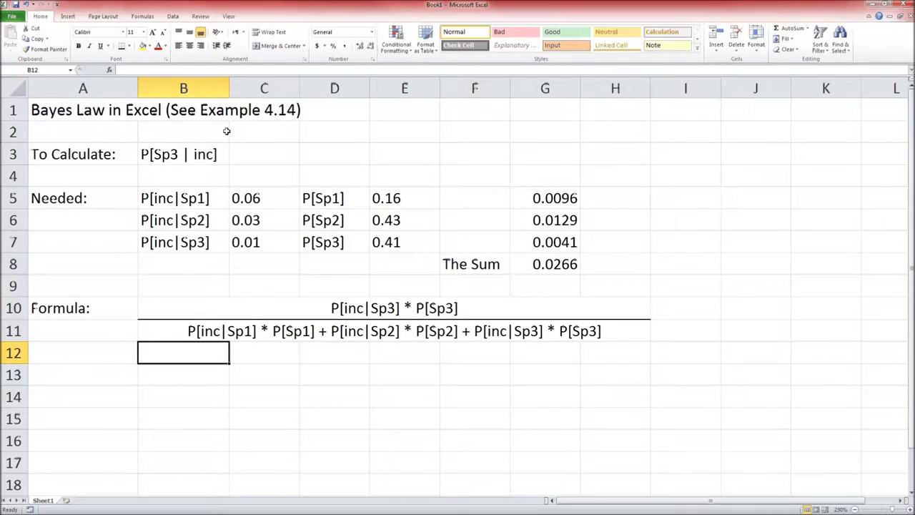
- Calculate P[Sp3 | inc] in cell C3 with the formula =G7/G8
left_click(252, 153)
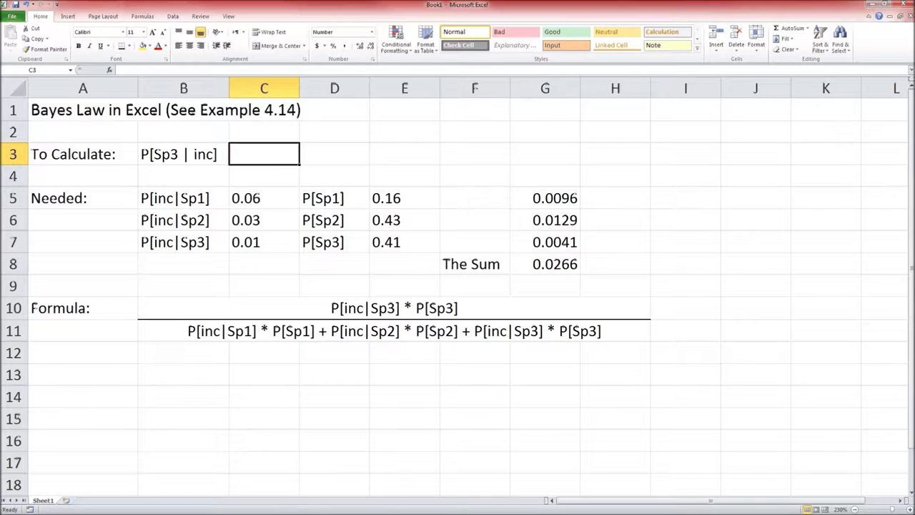
type("=")
key("Right")
key("Right")
key("Right")
key("Right")
key("Down")
key("Down")
key("Down")
key("Down")
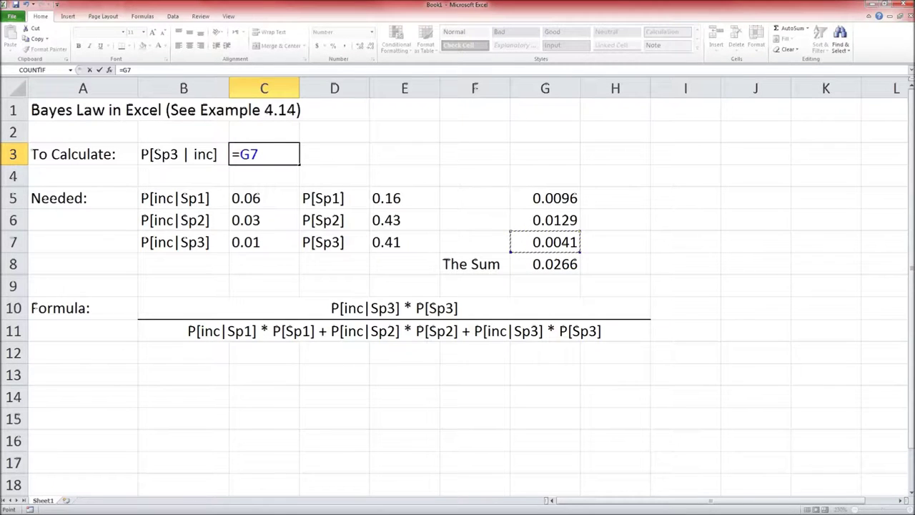
type("/")
key("Down")
key("Right")
key("Right")
key("Right")
key("Right")
key("Down")
key("Down")
key("Down")
key("Down")
key("Return")
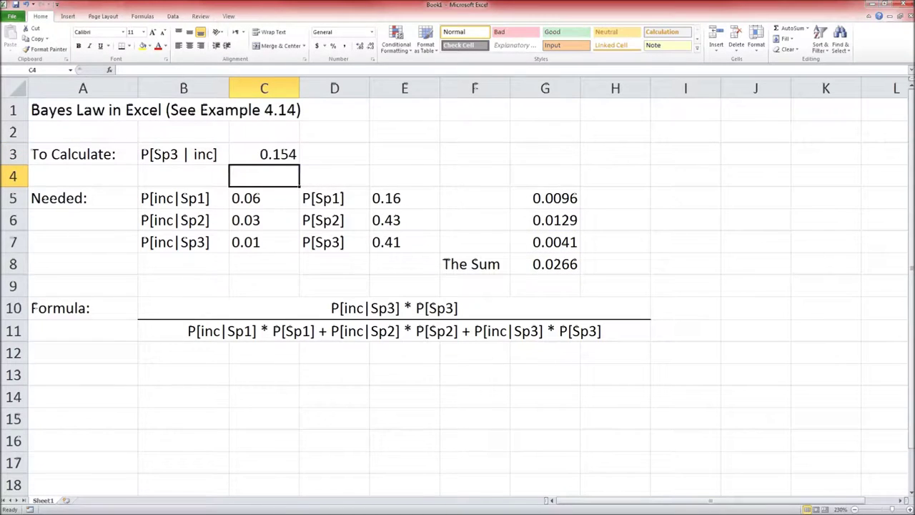
- Switch to the assignment in the browser and enter 0.154 as the answer for P(specialist 3 | incorrect)
key("alt+Tab")
type("0.154")
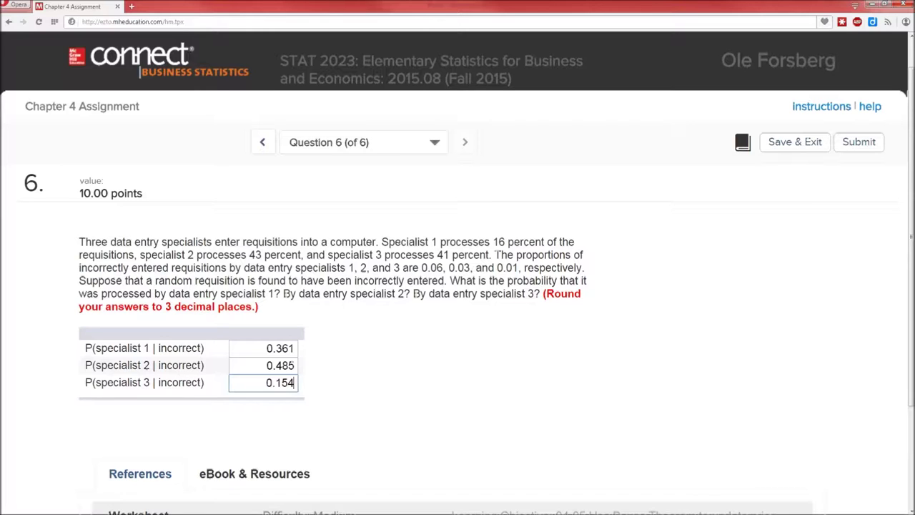
left_click(477, 402)
- Submit the Chapter 4 assignment despite the incomplete questions and return to the assignment list
scroll(477, 402, "down", 3)
scroll(476, 403, "up", 4)
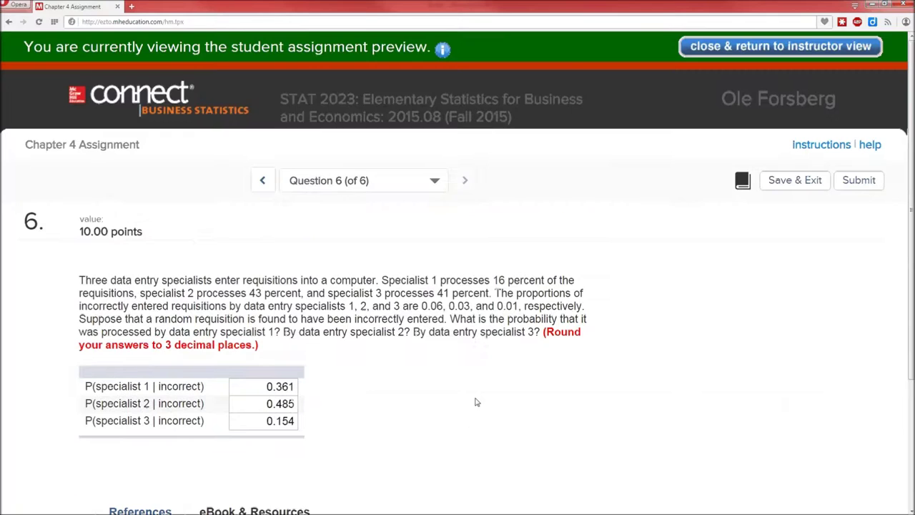
left_click(857, 180)
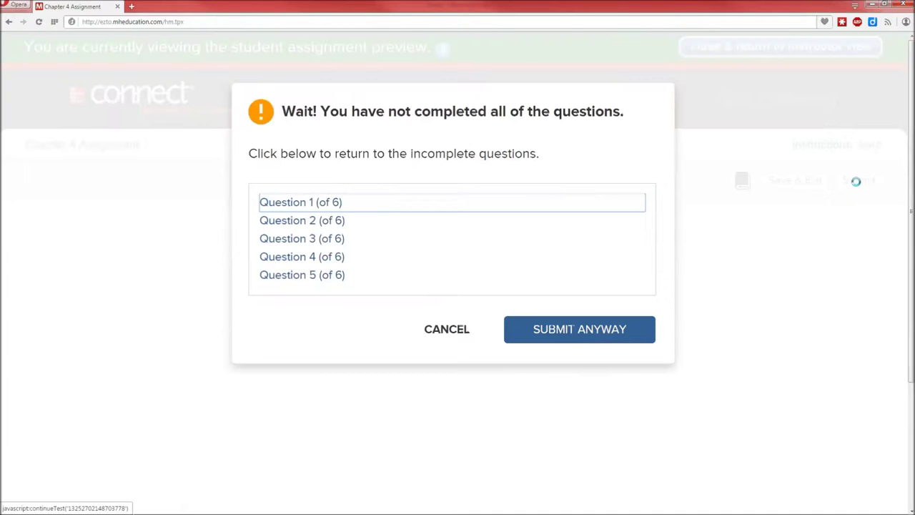
left_click(539, 335)
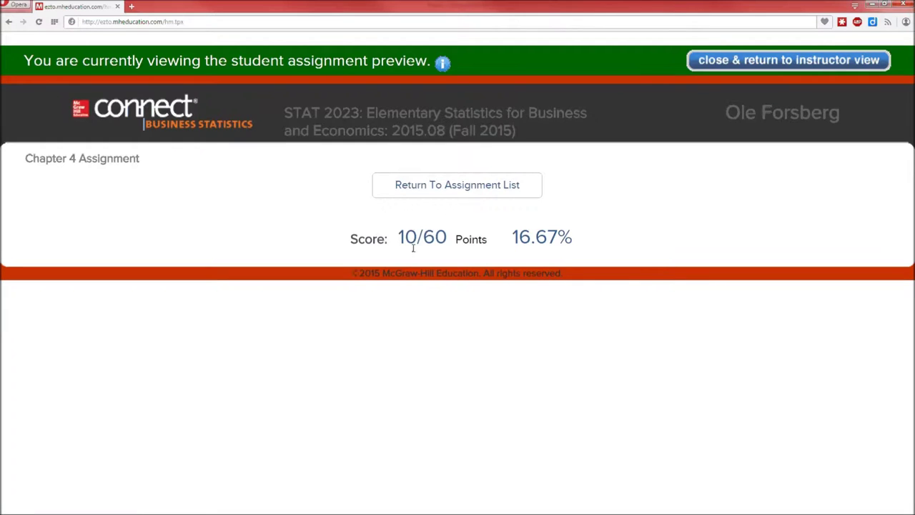
left_click(434, 184)
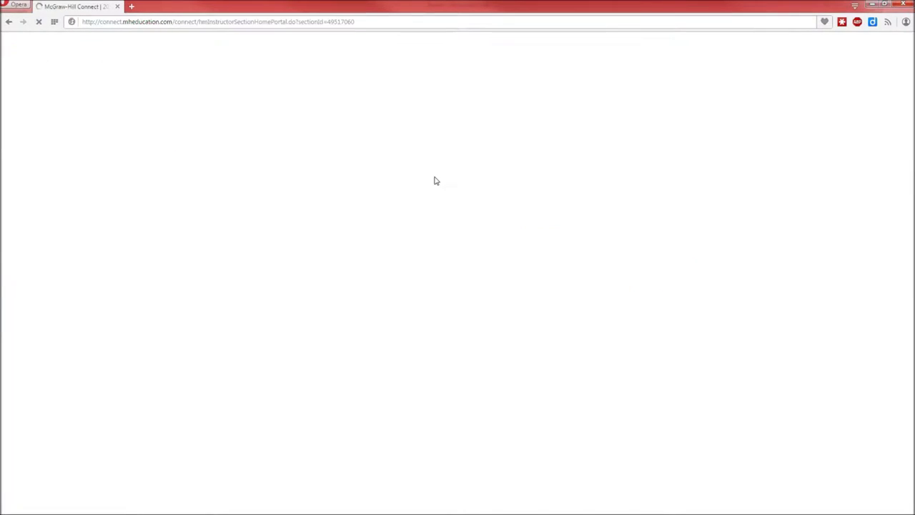